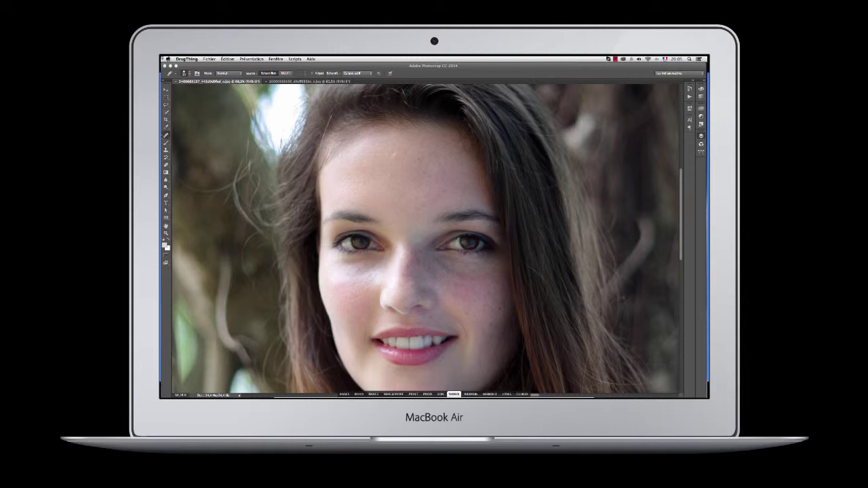
Step: Try the Healing Brush on a forehead blemish using sampled nearby skin, and undo the correction
left_click(166, 135)
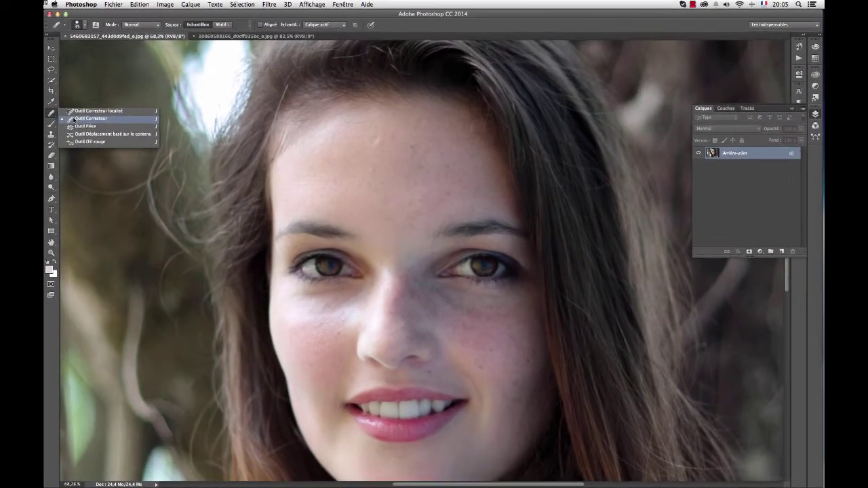
left_click(206, 139)
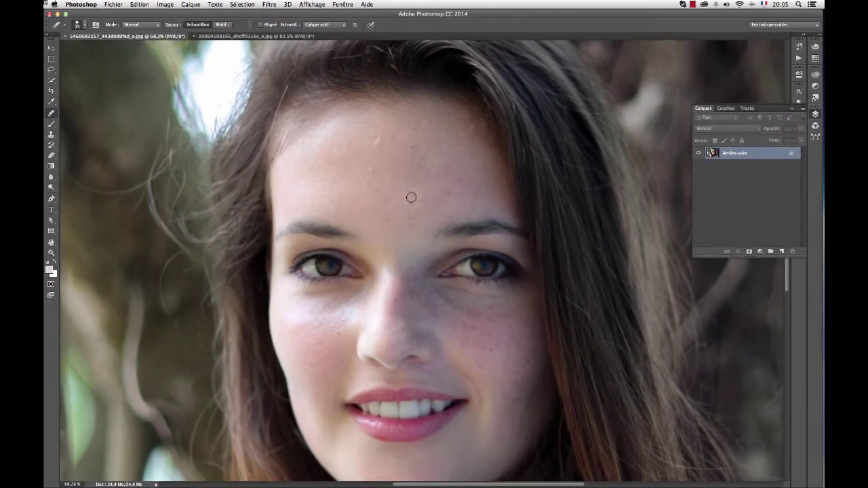
left_click(390, 127, "alt")
left_click(389, 128)
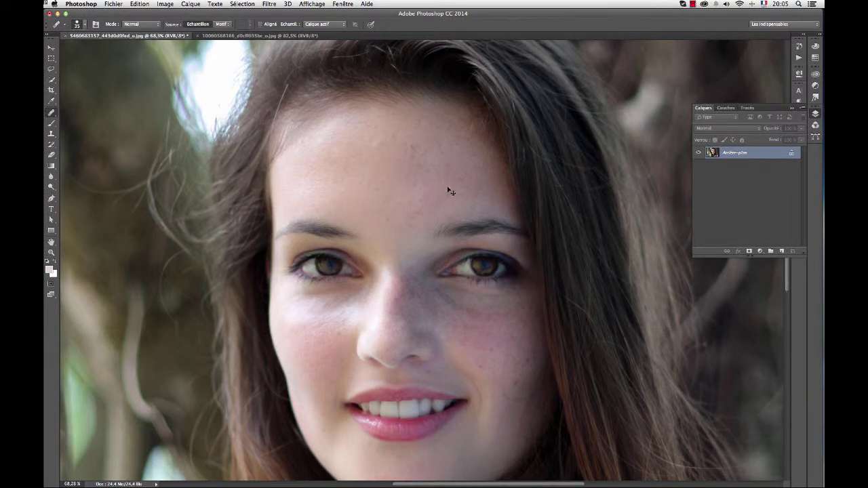
key("super+z")
Step: Duplicate the portrait layer twice, naming the lower copy "flou" and the upper copy "texture"
key("super+j")
key("super+j")
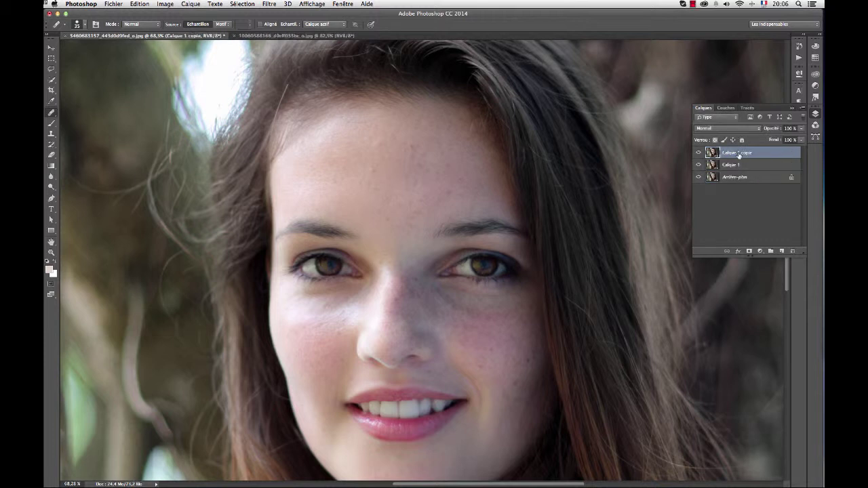
double_click(738, 165)
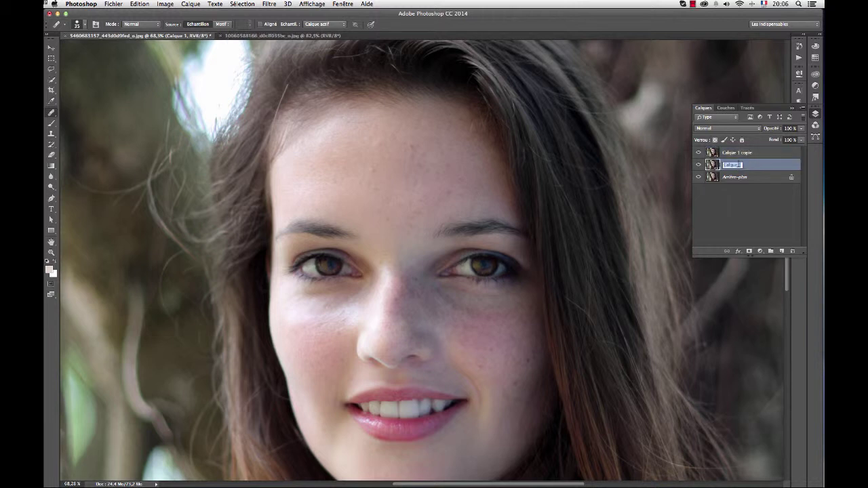
type("B")
type("lou")
left_click(748, 215)
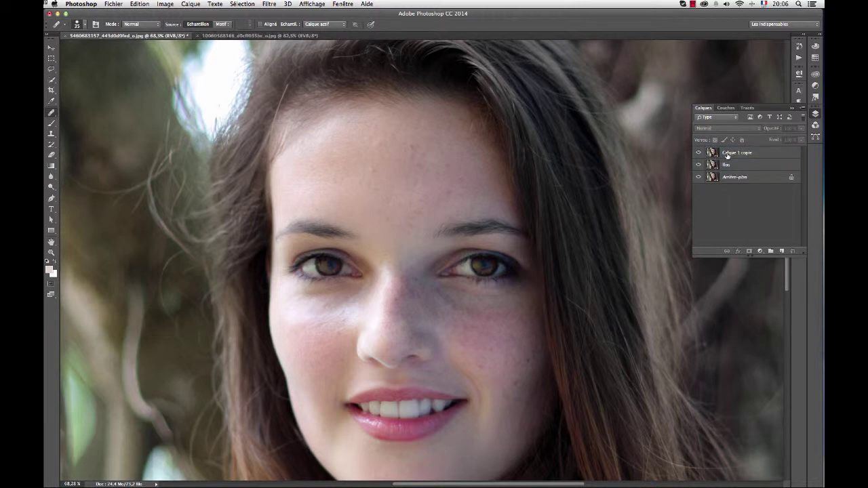
double_click(726, 153)
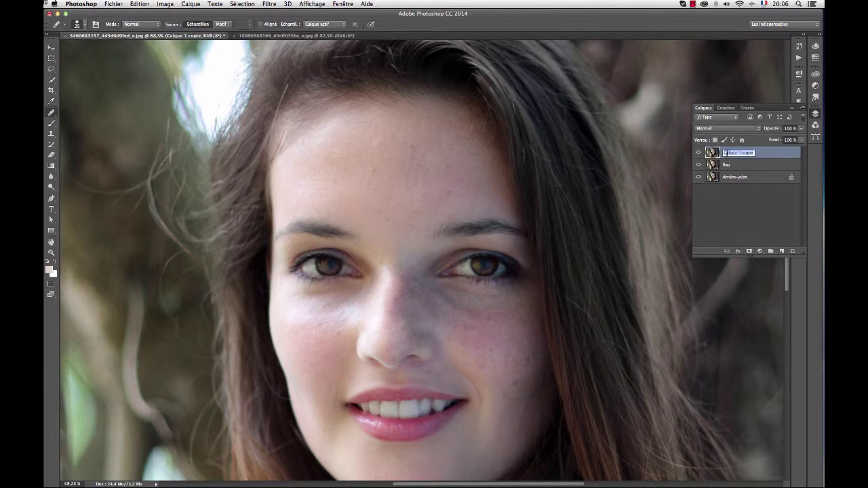
type("texture")
left_click(735, 209)
Step: Hide the texture layer and apply a Gaussian Blur (Flou gaussien) to the flou layer, strong enough to soften the skin details
left_click(698, 152)
left_click(744, 166)
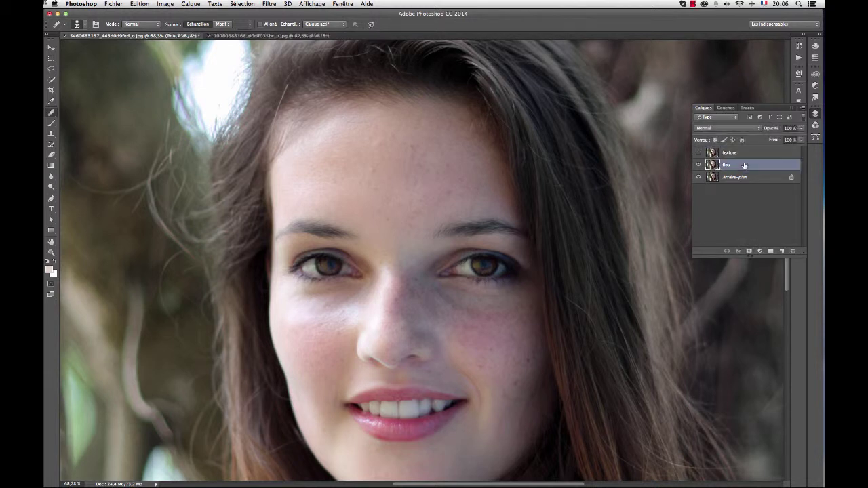
left_click(266, 5)
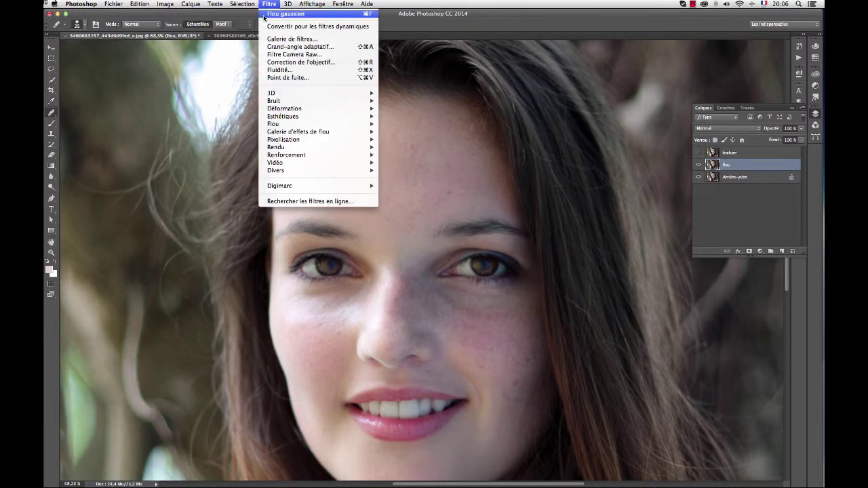
left_click(285, 13)
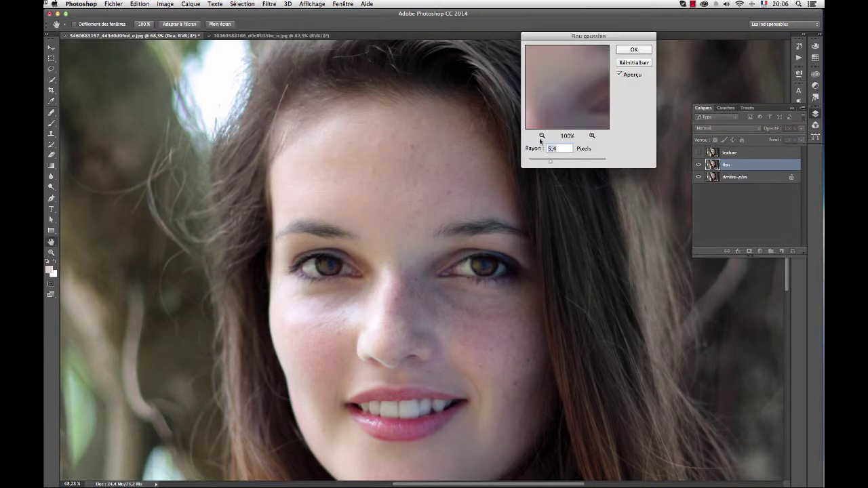
left_click(533, 161)
left_click_drag(535, 162, 538, 162)
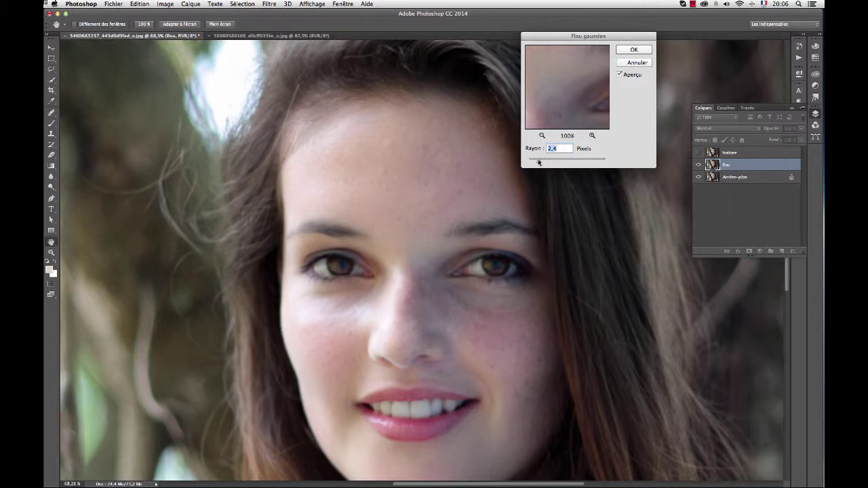
left_click_drag(538, 162, 541, 162)
left_click_drag(553, 82, 574, 144)
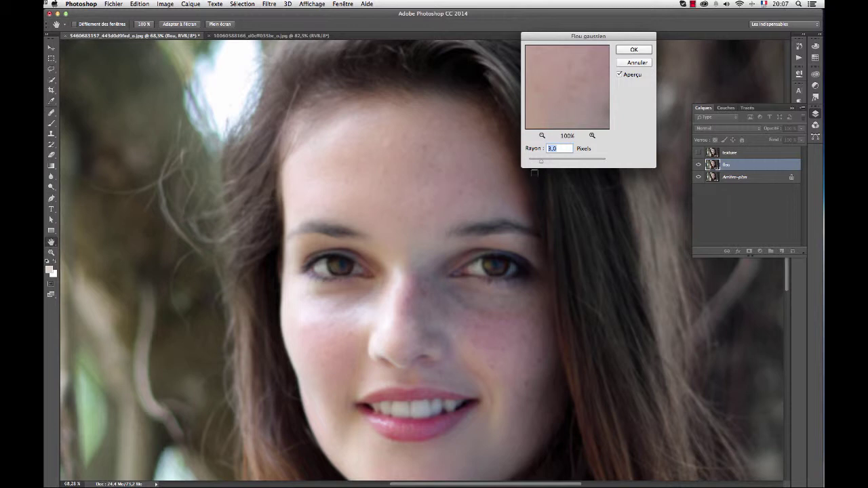
left_click_drag(541, 162, 544, 162)
mouse_move(556, 163)
left_mouse_down()
mouse_move(563, 159)
mouse_move(548, 162)
left_mouse_up()
left_click(633, 50)
key("j")
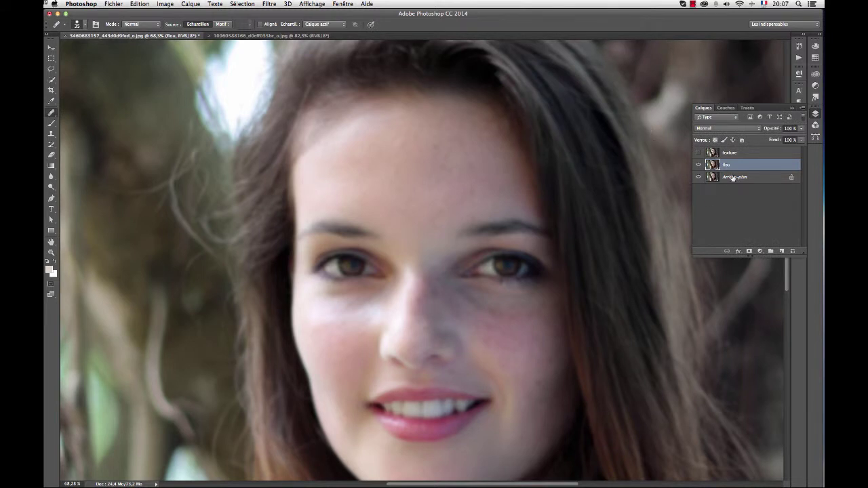
Step: Show the texture layer and start Apply Image (Appliquer une image) on it, with the flou layer as the source layer
left_click(699, 153)
left_click(743, 154)
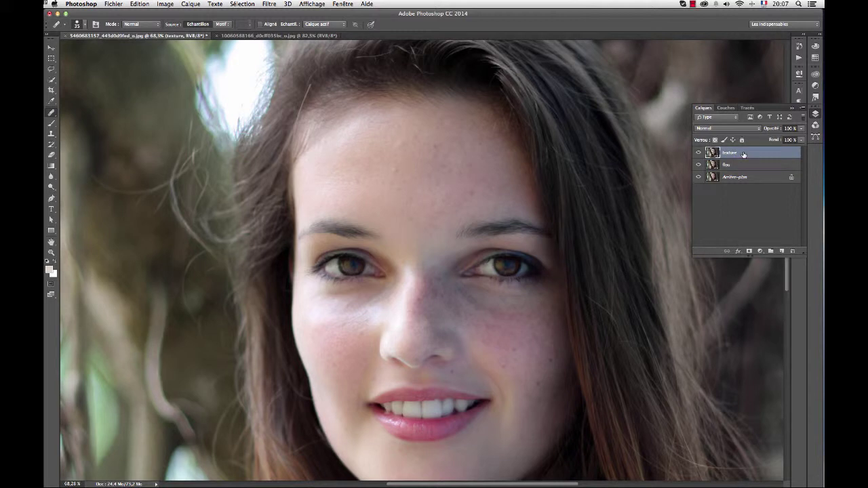
left_click(165, 4)
left_click(203, 126)
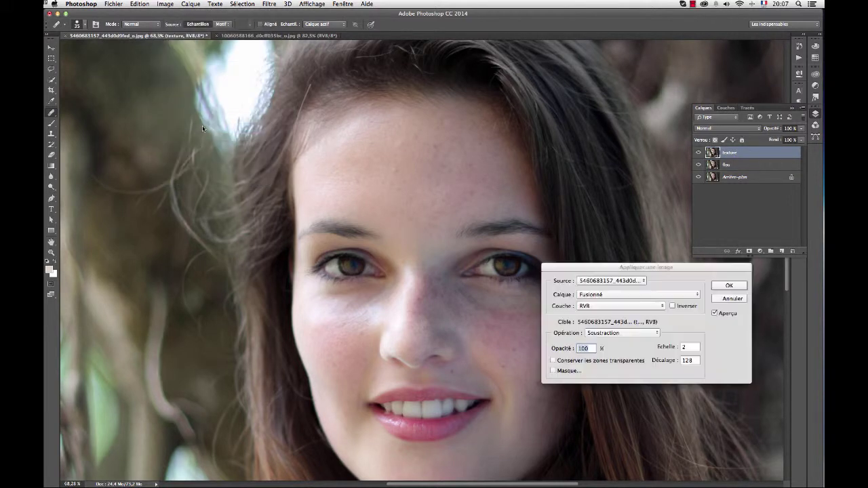
left_click(605, 294)
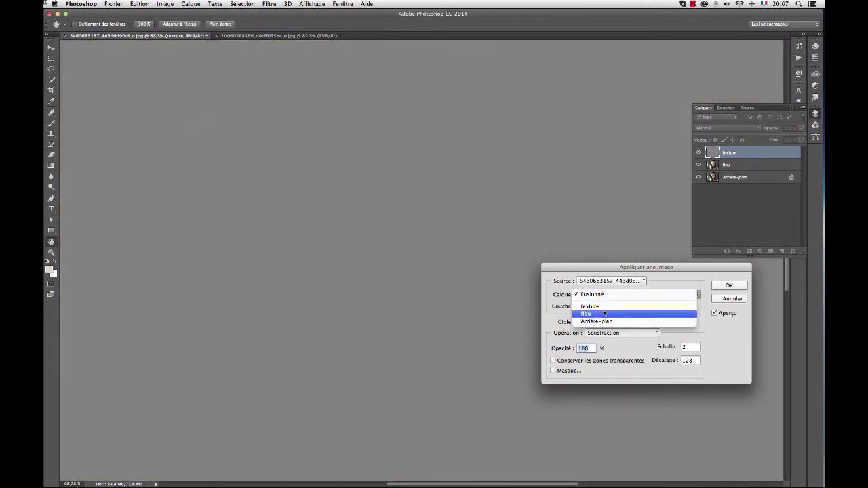
left_click(604, 313)
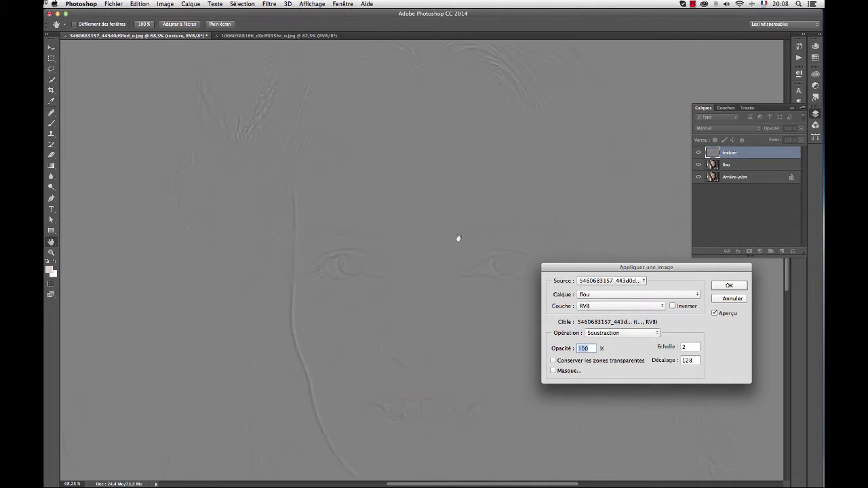
Step: Apply the image to the texture layer with the Soustraction operation, scale 2 and offset 128
left_click(615, 333)
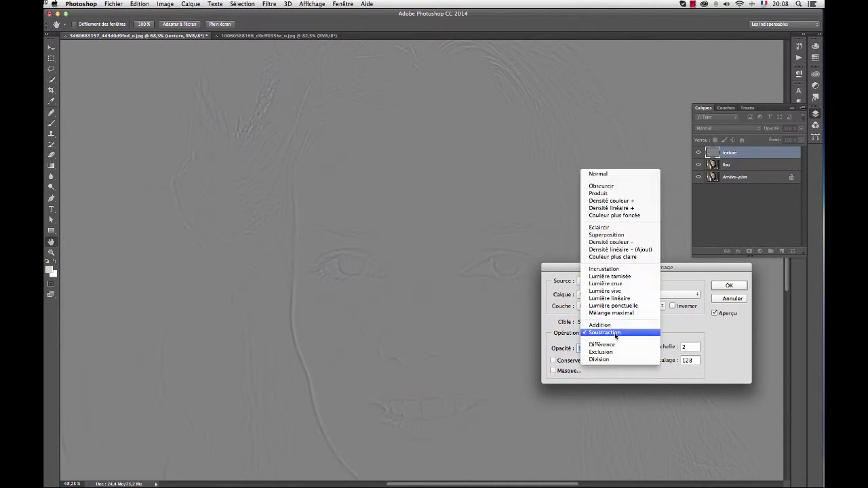
left_click(616, 179)
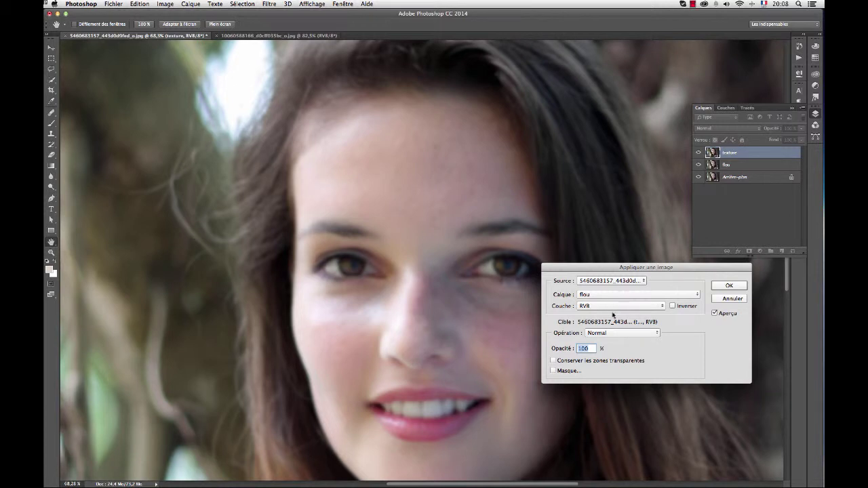
left_click(617, 333)
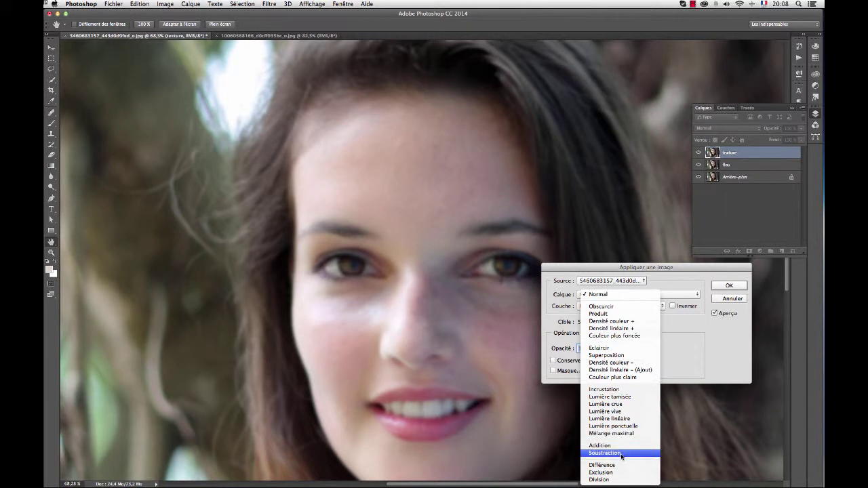
left_click(621, 453)
double_click(684, 347)
type("2")
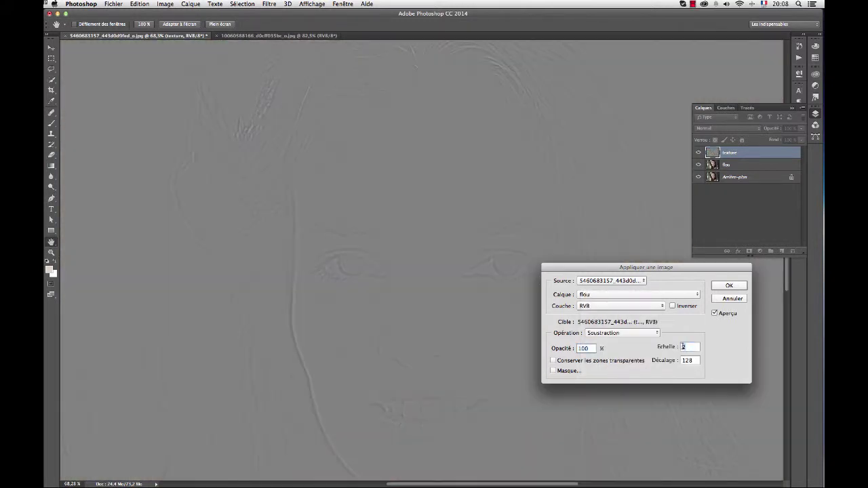
double_click(690, 360)
double_click(686, 346)
left_click(724, 285)
key("j")
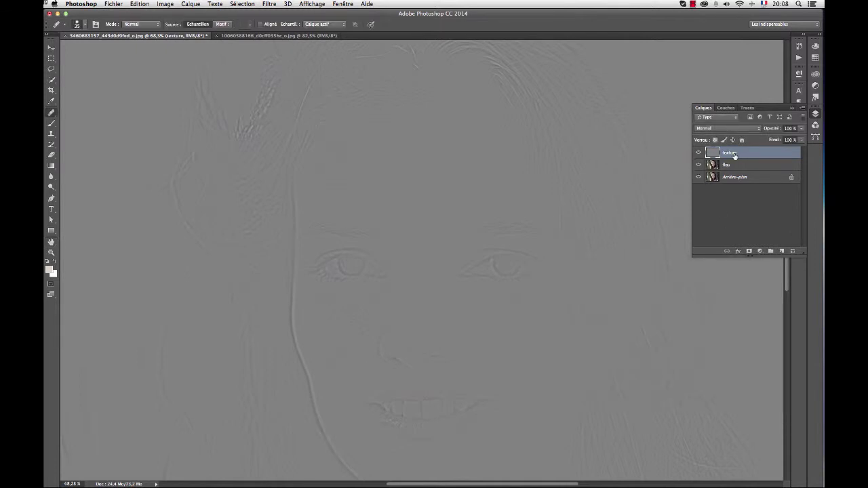
Step: Set the texture layer's blend mode to Lumière linéaire and compare the image with and without that layer
left_click(731, 129)
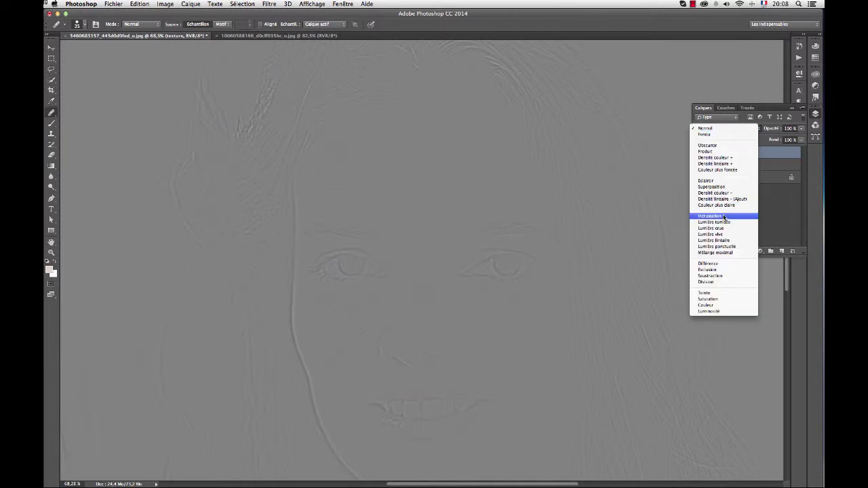
left_click(733, 241)
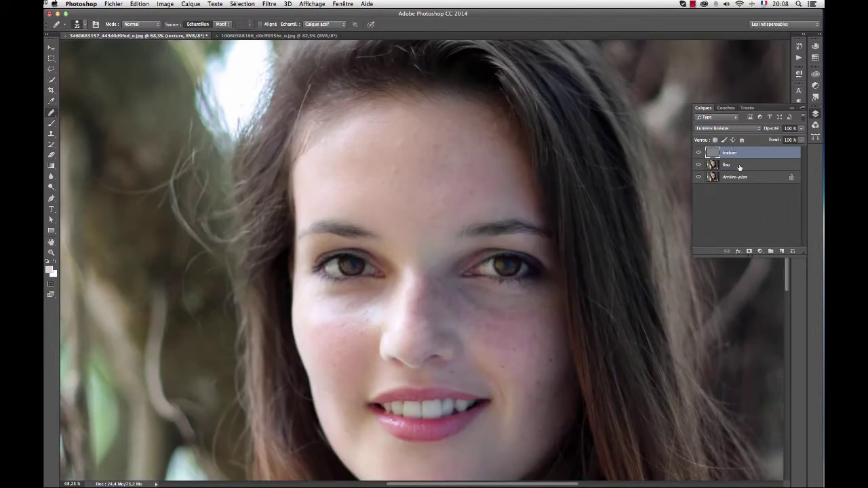
left_click(699, 152)
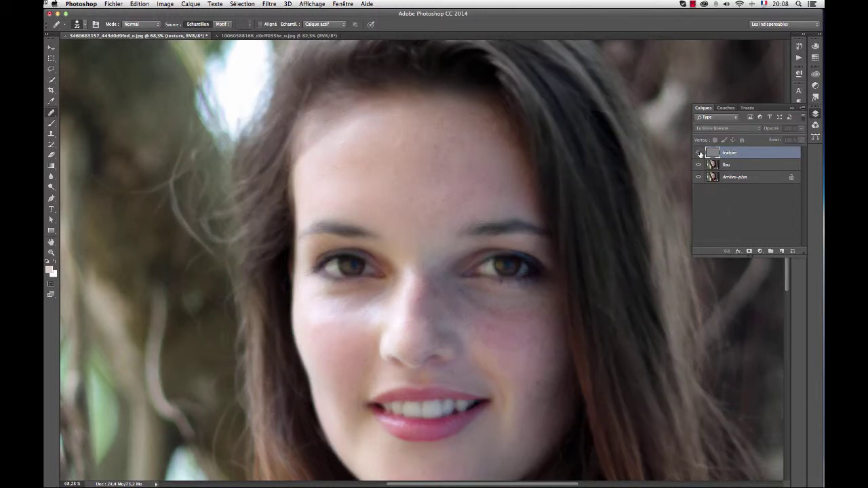
left_click(699, 152)
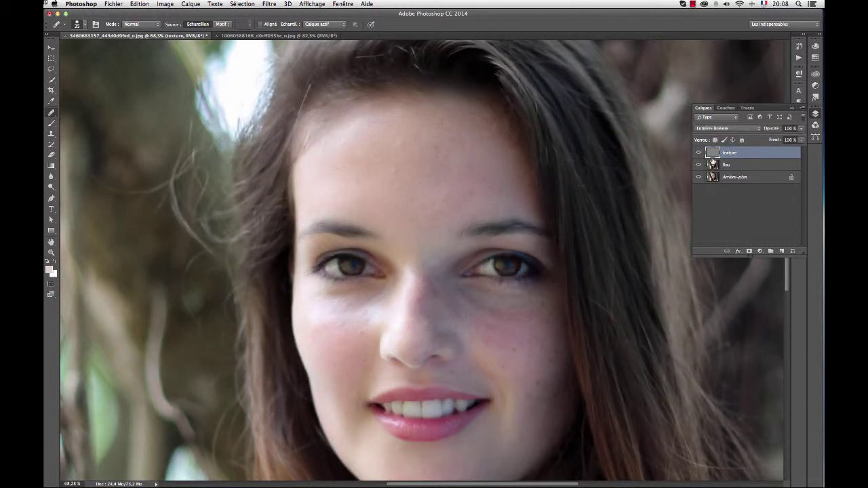
Step: Group the texture and flou layers into a new group named "retouche"
left_click(739, 165, "shift")
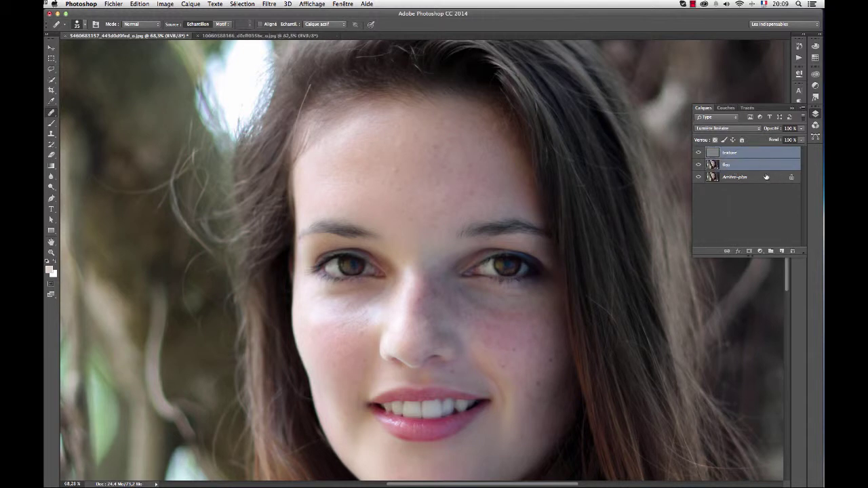
right_click(746, 152)
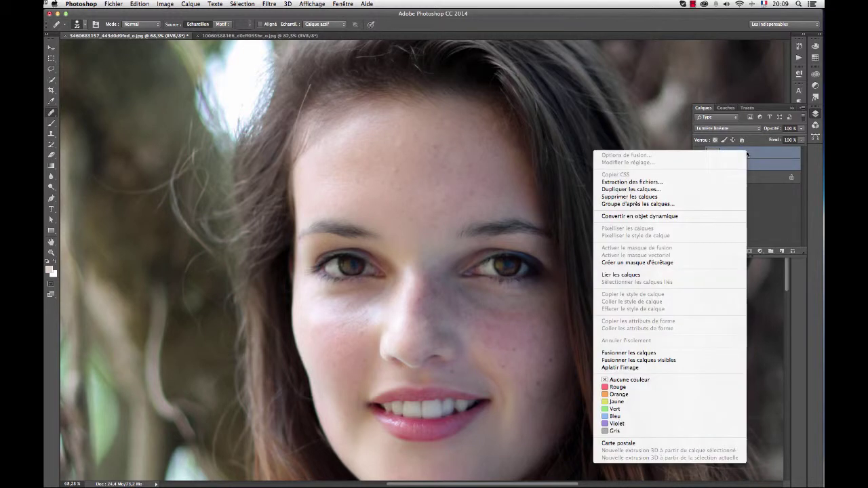
left_click(722, 203)
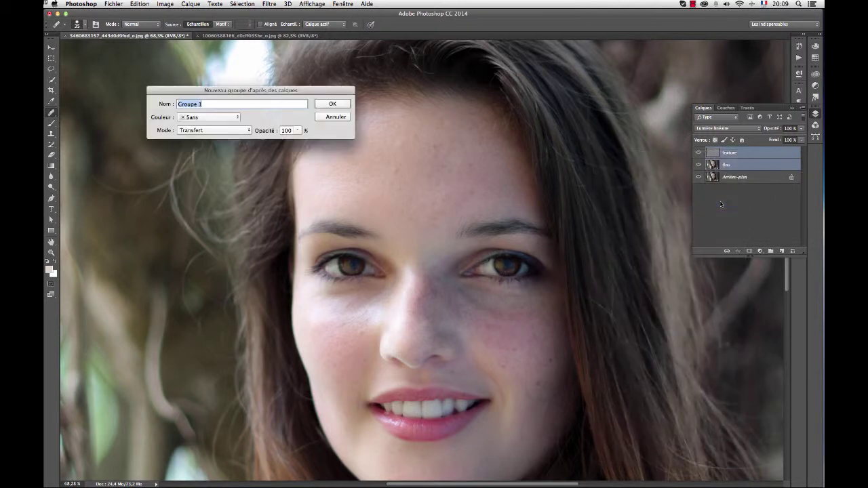
type("retiou")
type("he")
key("Return")
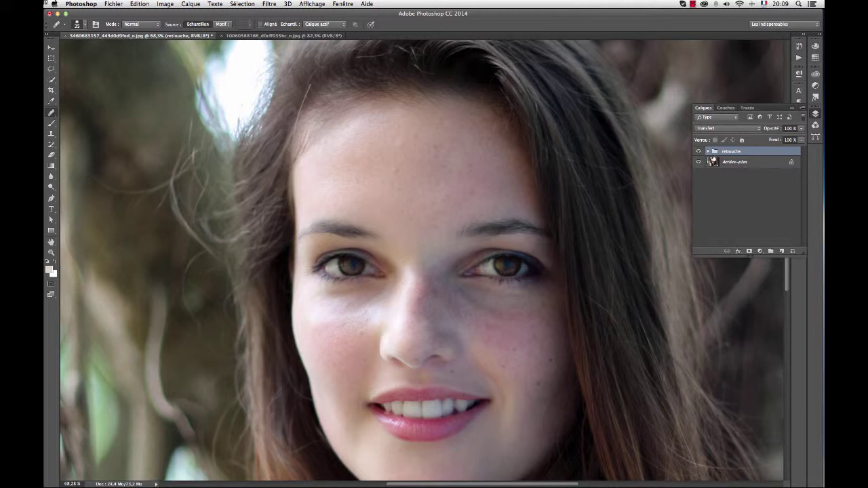
Step: Expand the retouche group, make the flou layer active and sample cheek skin with the Healing Brush
left_click(707, 151)
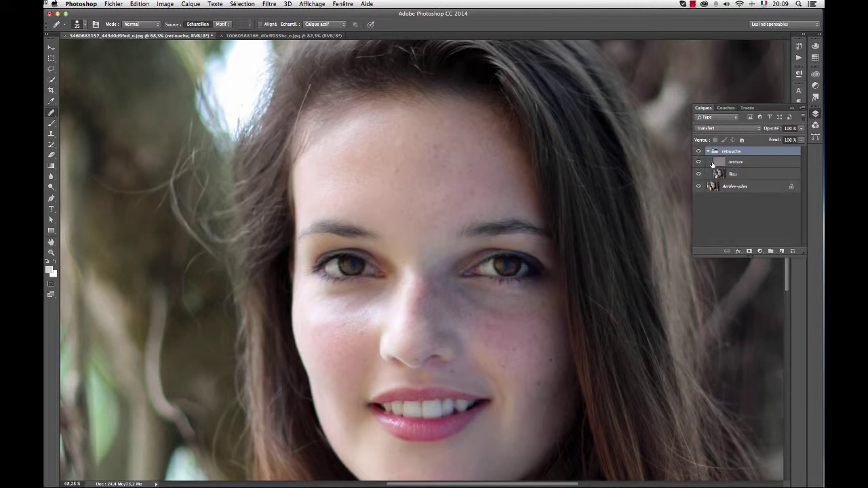
left_click(745, 176)
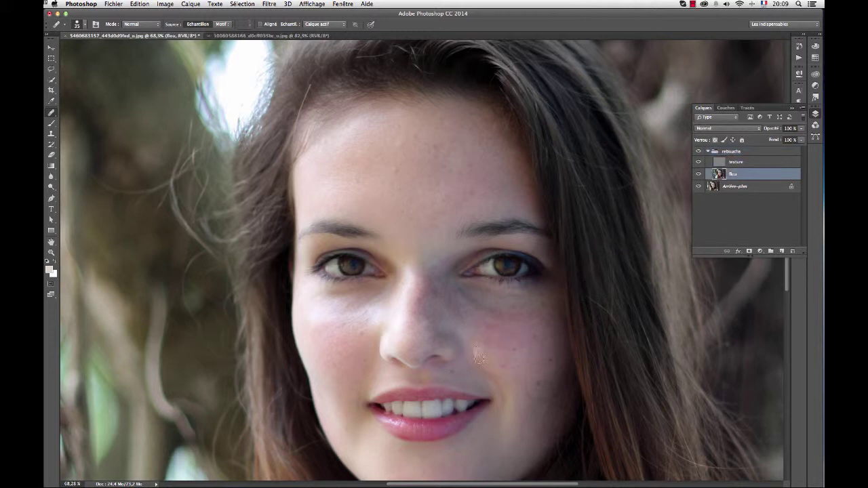
left_click(510, 327, "alt")
scroll(362, 344, "up", 3)
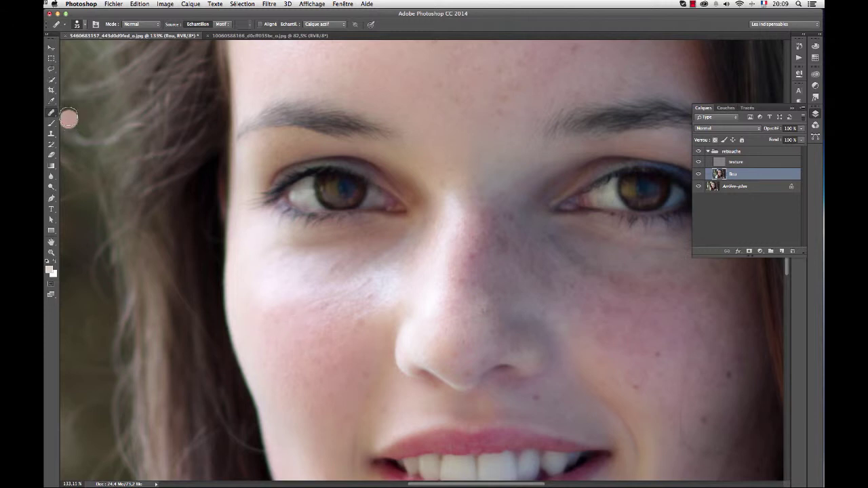
Step: Lasso a rounded patch of the brighter cheek on the flou layer and display the feathered selection in Quick Mask mode
left_click(51, 69)
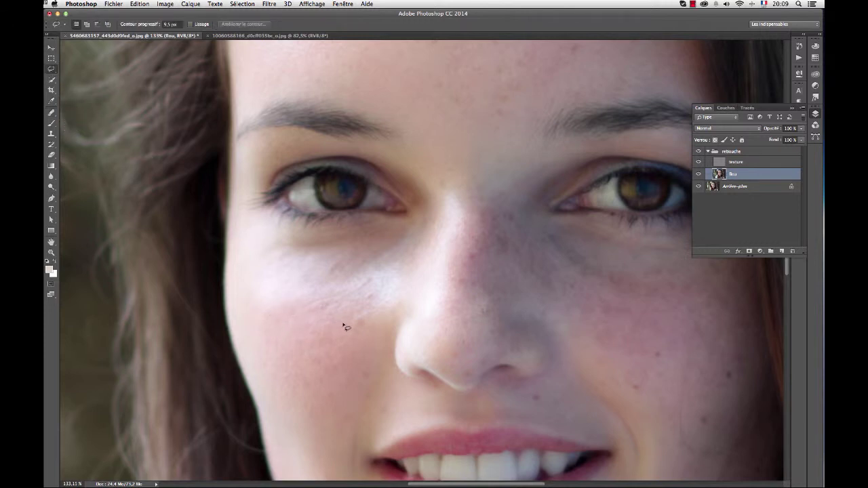
mouse_move(351, 317)
left_mouse_down()
mouse_move(291, 311)
mouse_move(270, 331)
mouse_move(283, 410)
mouse_move(324, 454)
mouse_move(347, 459)
mouse_move(370, 397)
mouse_move(364, 333)
mouse_move(341, 314)
left_mouse_up()
key("super+d")
mouse_move(346, 422)
left_mouse_down()
mouse_move(364, 398)
mouse_move(361, 323)
mouse_move(335, 311)
mouse_move(286, 312)
mouse_move(275, 334)
mouse_move(278, 371)
mouse_move(308, 426)
mouse_move(345, 423)
left_mouse_up()
left_click(51, 285)
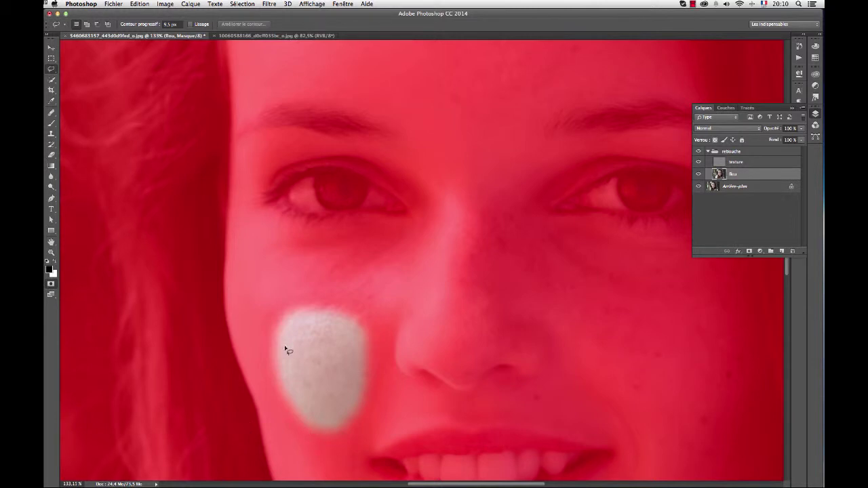
Step: Increase the Lasso feather, leave Quick Mask mode and outline a slightly smaller patch of the same cheek on the flou layer
left_click_drag(137, 25, 145, 25)
left_click(52, 284)
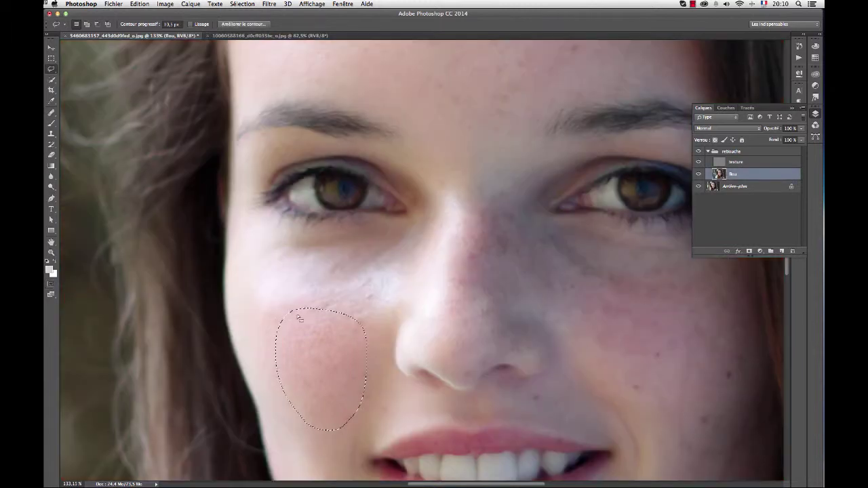
left_click(306, 329)
mouse_move(330, 415)
left_mouse_down()
mouse_move(351, 343)
mouse_move(343, 323)
mouse_move(299, 311)
mouse_move(283, 332)
mouse_move(292, 384)
mouse_move(304, 411)
mouse_move(336, 412)
left_mouse_up()
Step: Soften the selected cheek patch with a Gaussian Blur of 5 pixels radius and clear the selection
left_click(269, 5)
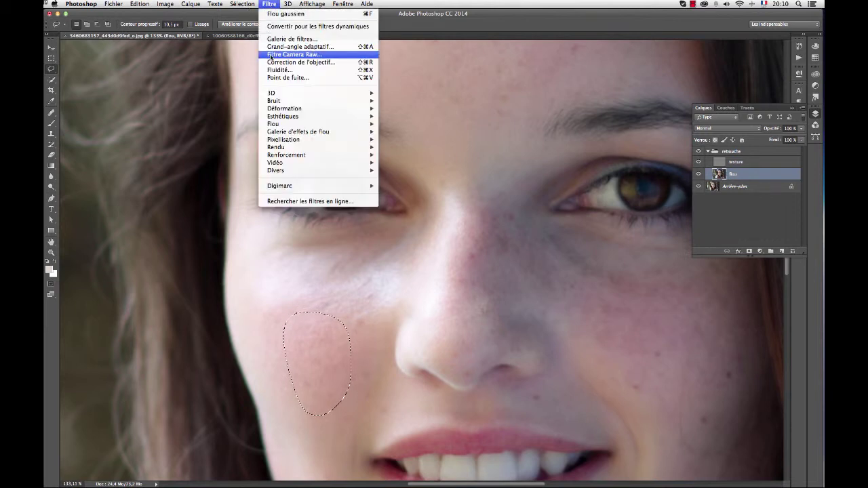
left_click(285, 14)
left_click_drag(550, 162, 617, 165)
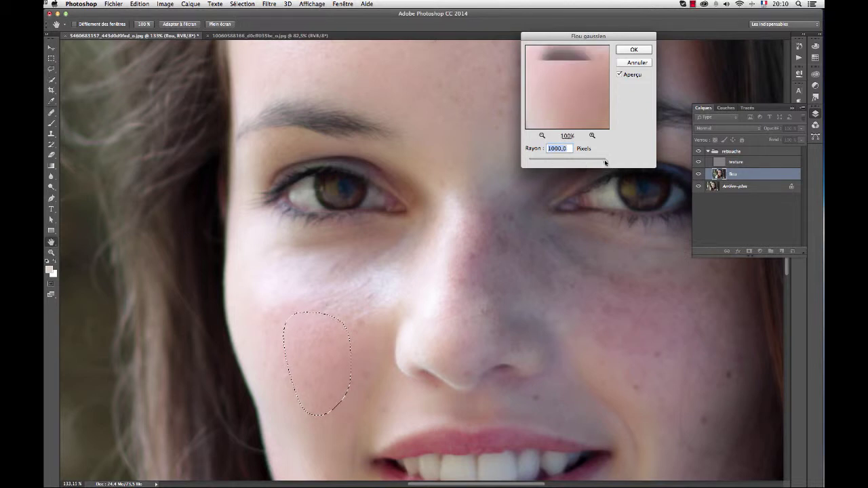
left_click_drag(606, 163, 549, 163)
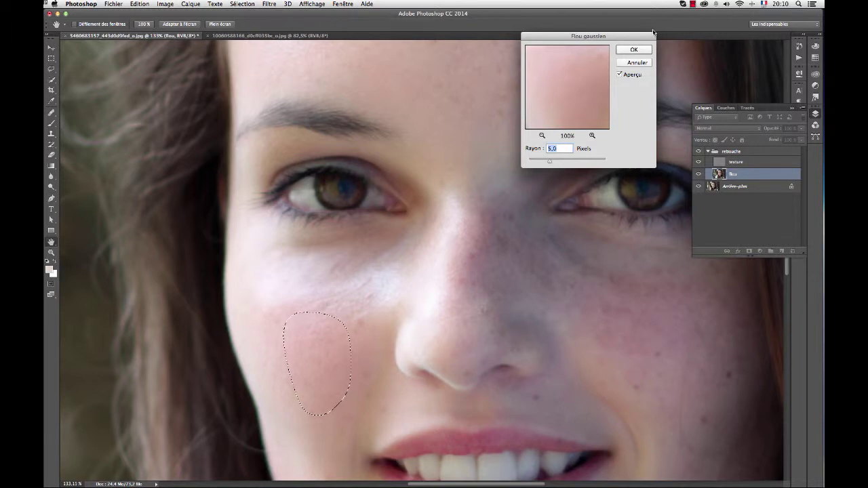
left_click(633, 49)
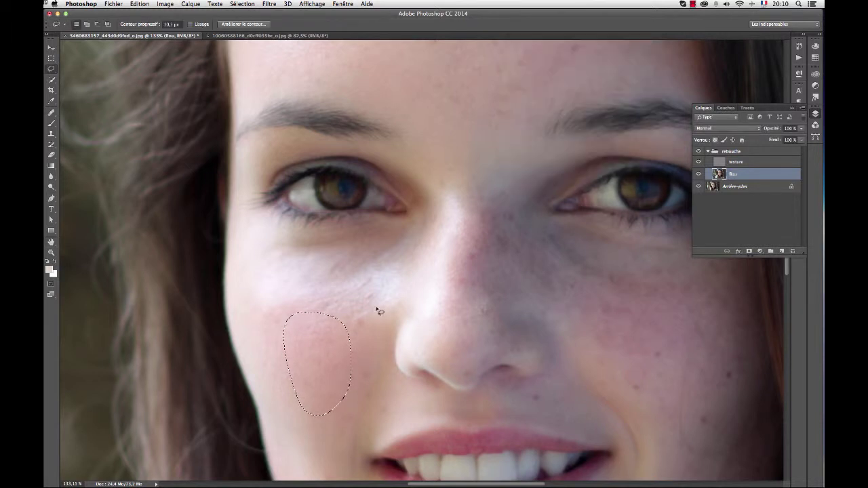
key("super+d")
Step: Lasso the reddish area of the opposite cheek below the eye, smooth it with Gaussian Blur and deselect
mouse_move(630, 279)
left_mouse_down()
mouse_move(573, 268)
mouse_move(546, 279)
mouse_move(589, 357)
mouse_move(636, 367)
mouse_move(687, 351)
left_mouse_up()
left_click_drag(697, 301, 688, 284)
left_click(270, 4)
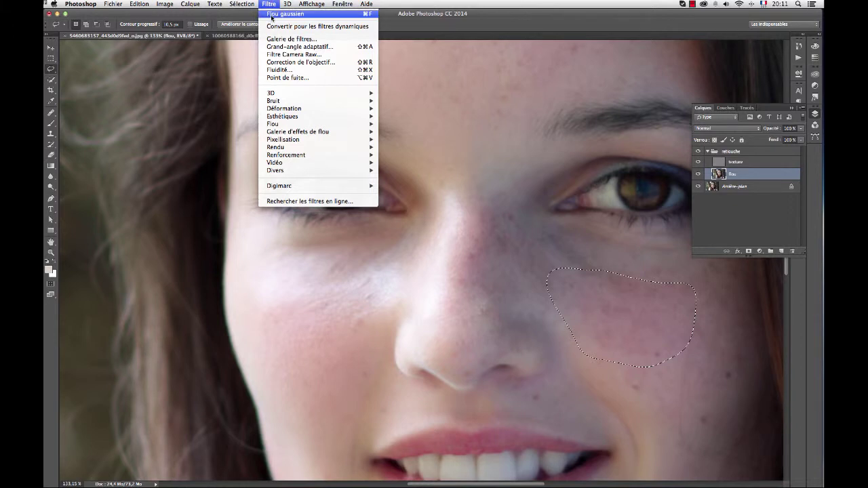
left_click(271, 15)
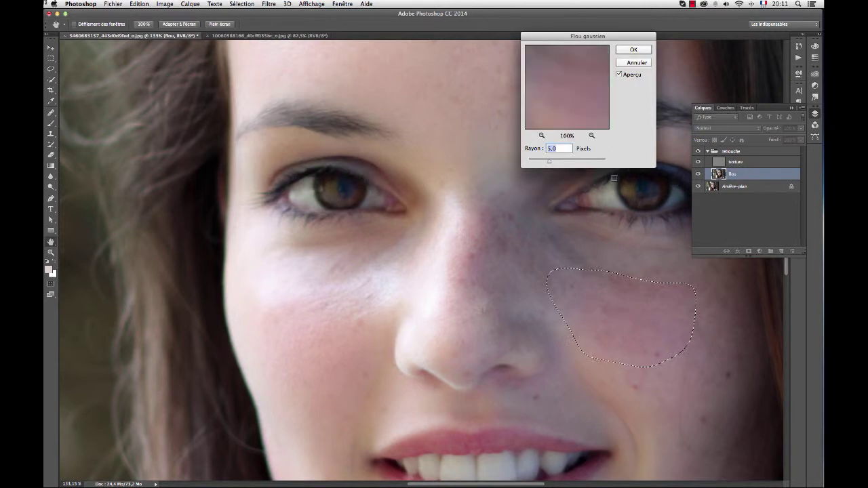
left_click_drag(556, 158, 560, 161)
left_click(623, 50)
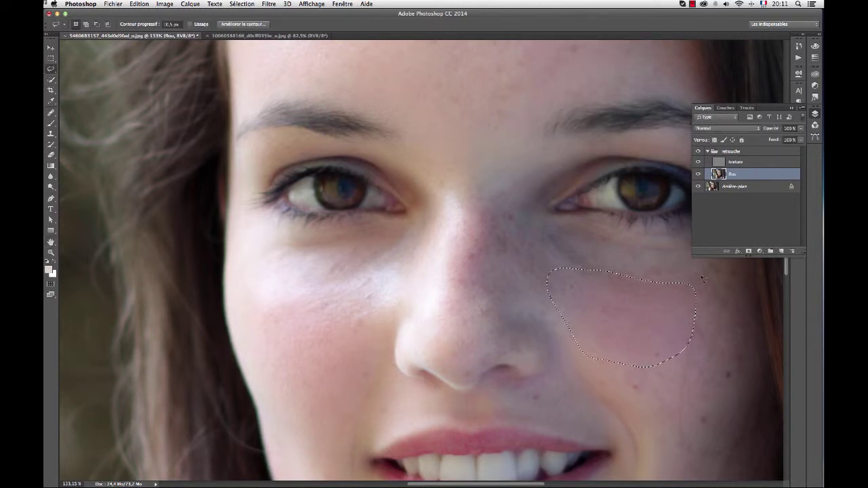
key("super+d")
Step: Lasso the shaded outer cheek beside the mouth, apply Gaussian Blur to it and clear the selection
key("super+0")
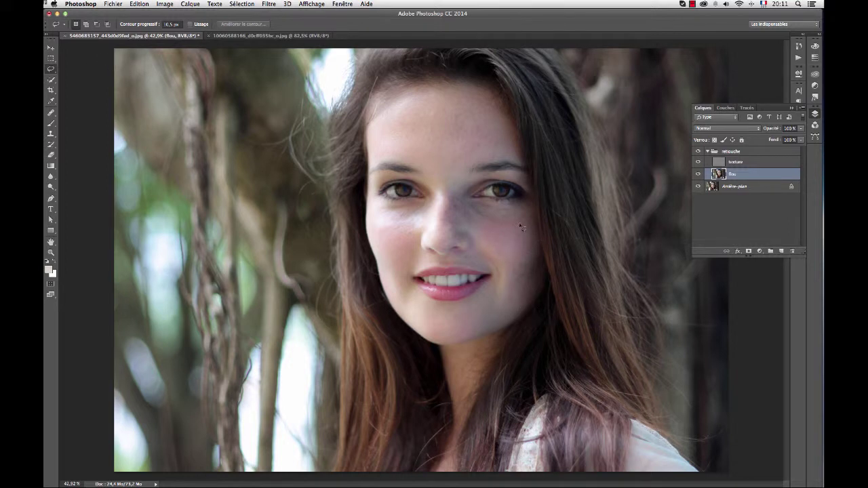
mouse_move(520, 228)
left_mouse_down()
mouse_move(532, 255)
mouse_move(514, 300)
mouse_move(515, 269)
mouse_move(499, 248)
mouse_move(519, 229)
left_mouse_up()
left_click(305, 4)
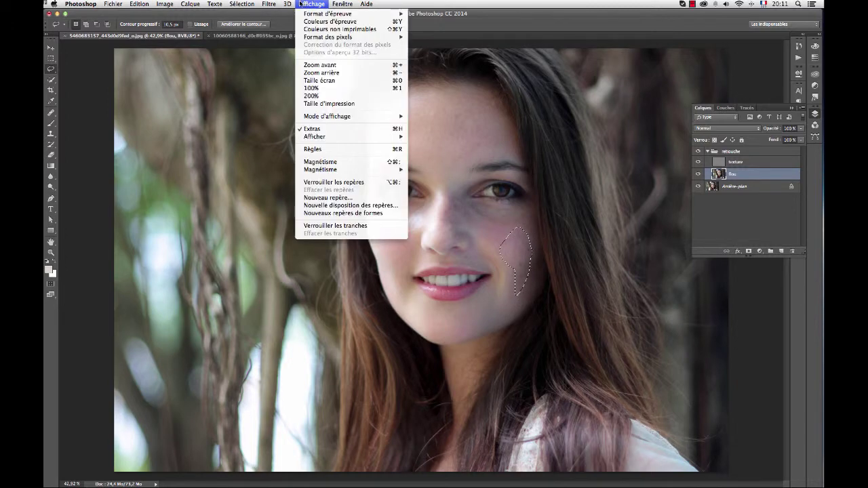
left_click(270, 14)
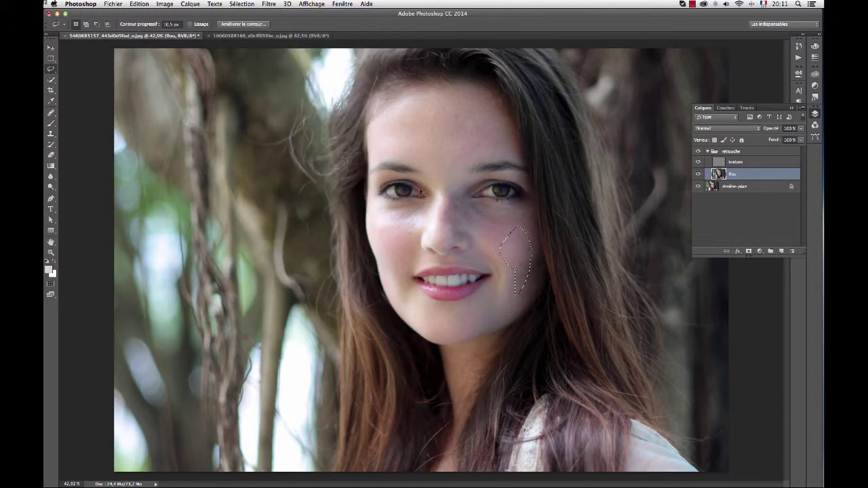
key("super+d")
Step: Make the texture layer active and sample clean forehead skin with the Clone Stamp at brush size 40
scroll(481, 175, "up", 3)
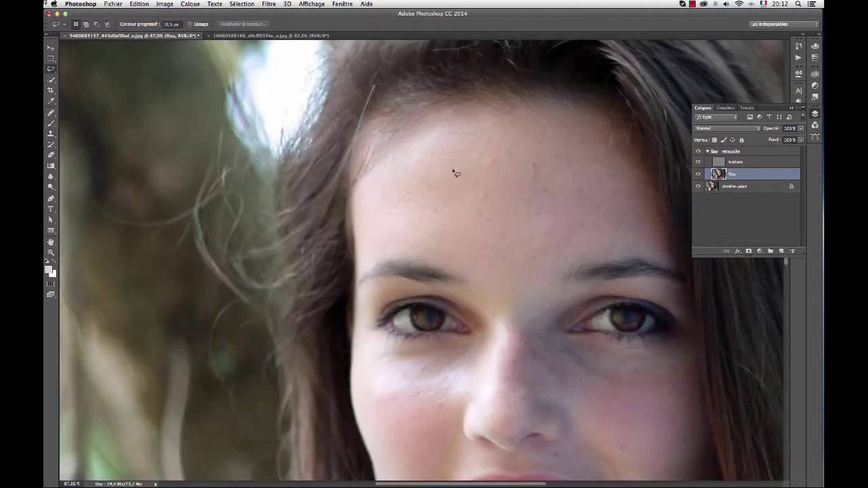
left_click(745, 164)
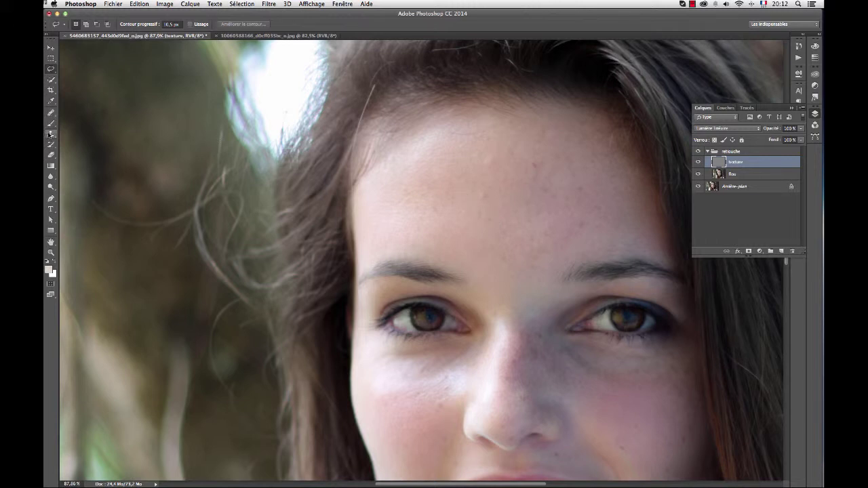
left_click(50, 134)
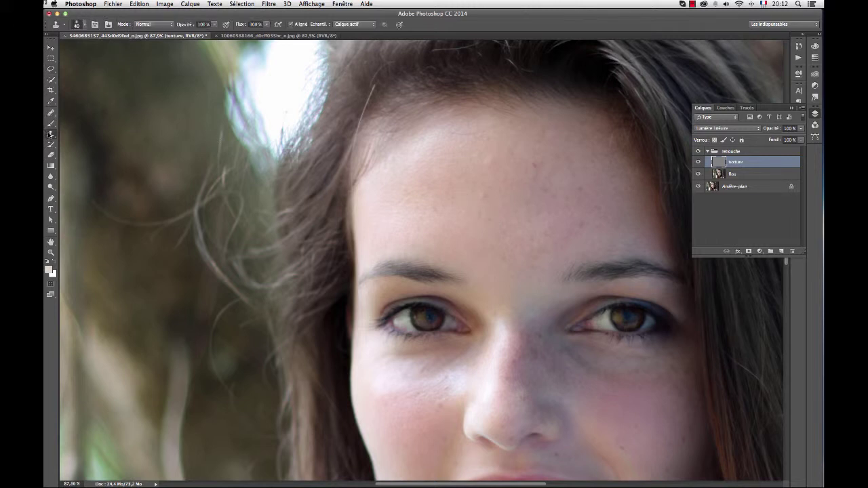
left_click(488, 180, "alt")
Step: Compare the portrait with and without the retouche group and view the whole photo
left_click(699, 152)
left_click(699, 152)
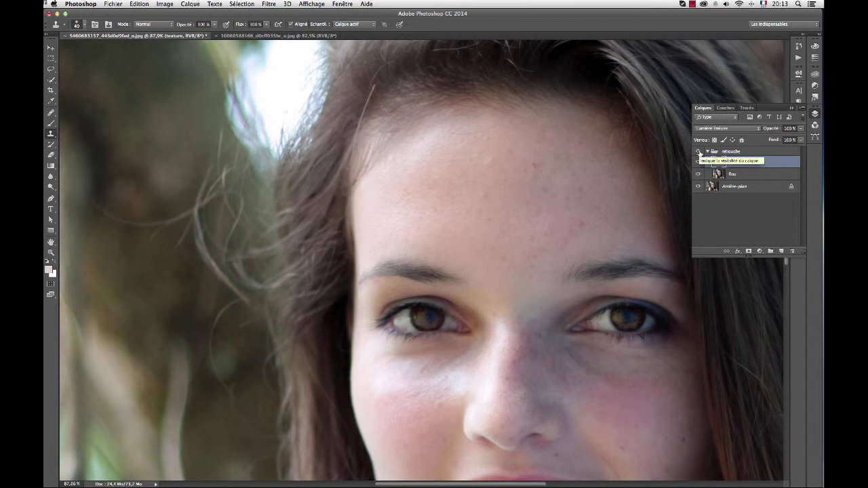
key("super+0")
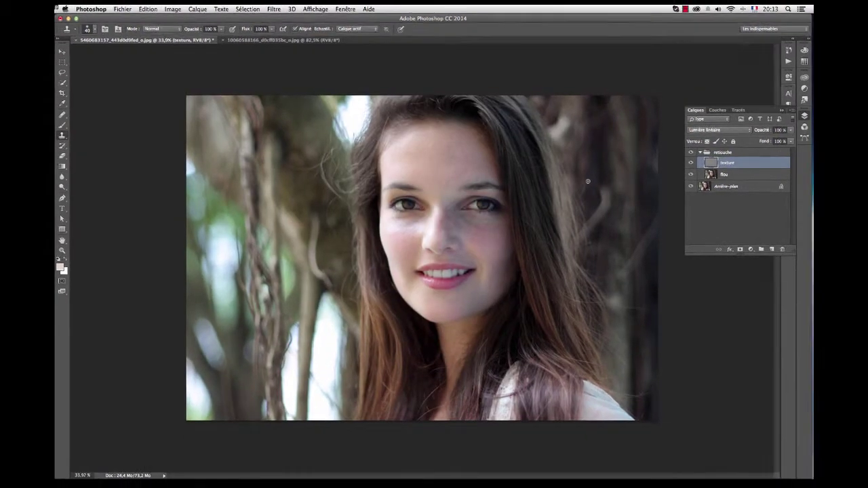